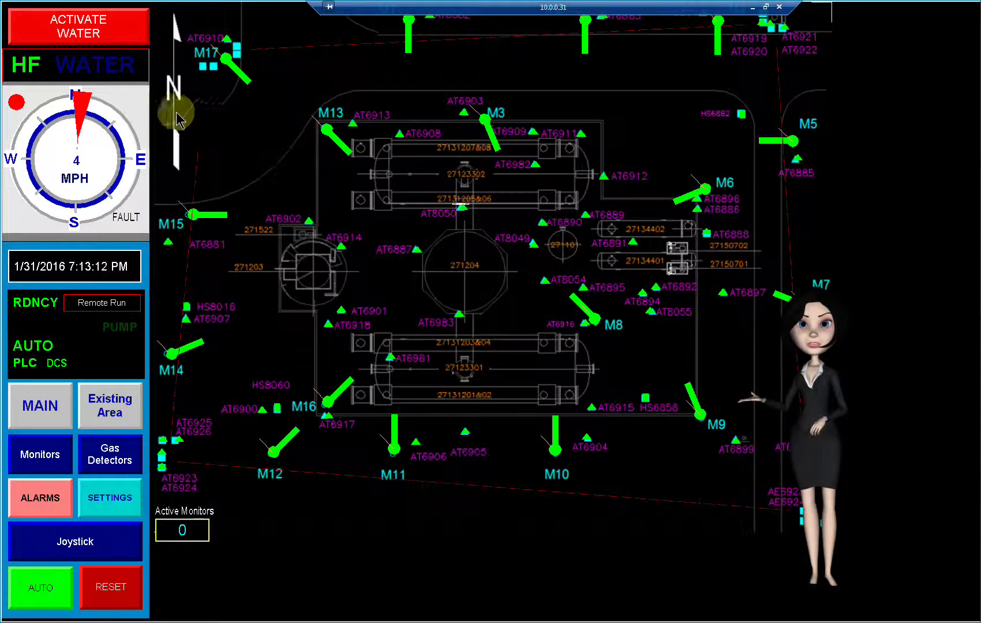
Step: Activate and confirm water on all 12 main-area fire monitors, then dismiss the confirmation
left_click(78, 30)
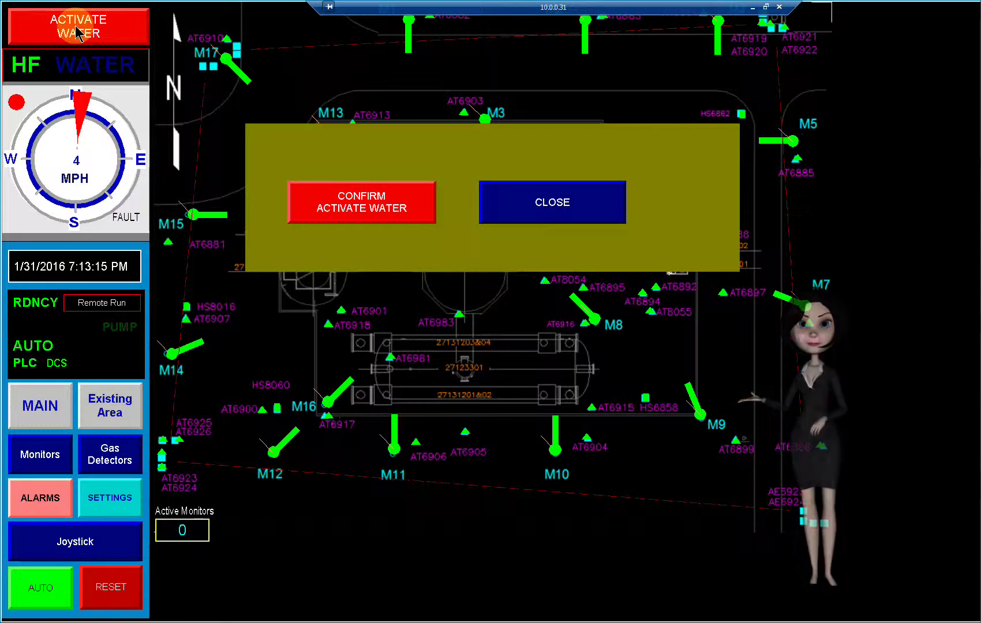
left_click(365, 207)
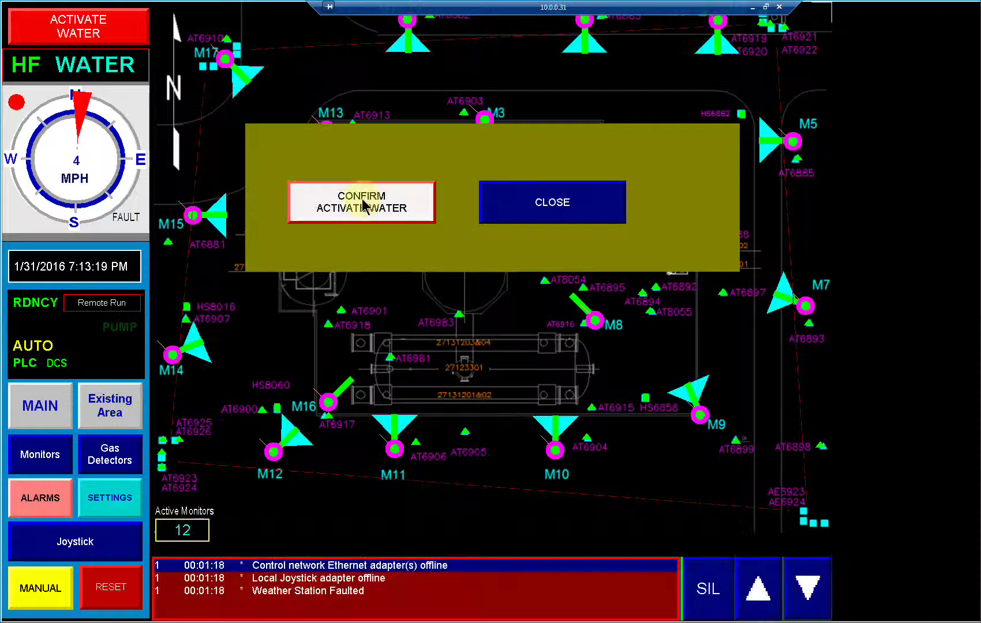
left_click(545, 207)
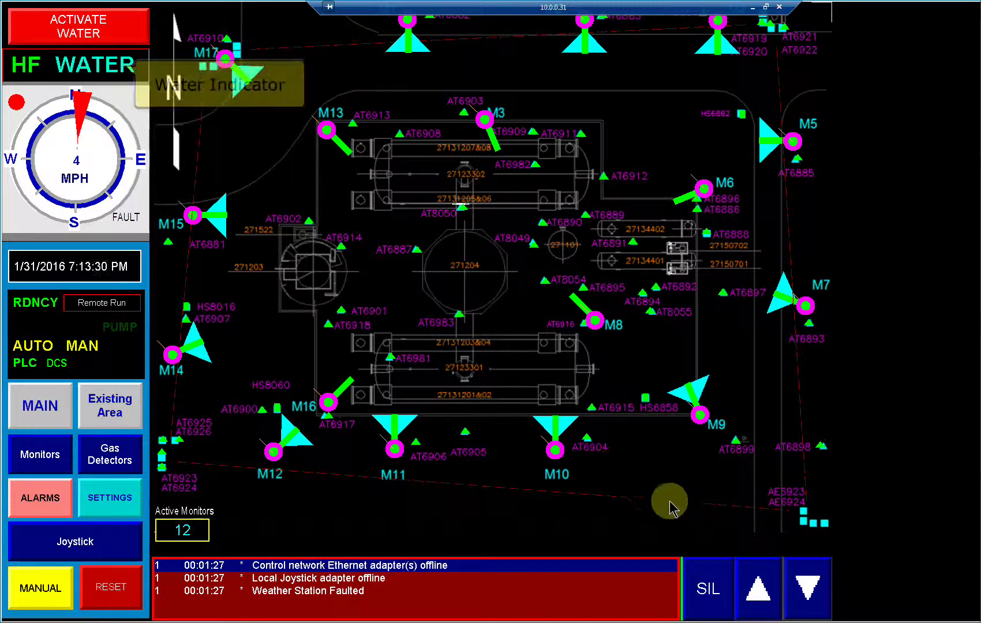
Step: Tour the Existing Area map and the alarm list, ending on the MAIN map
left_click(139, 408)
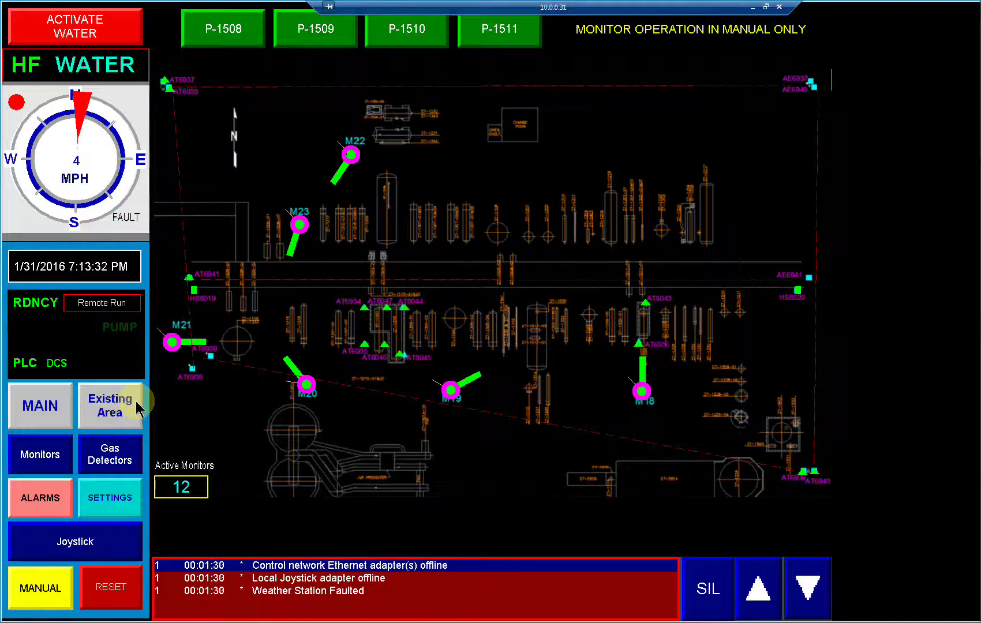
left_click(38, 408)
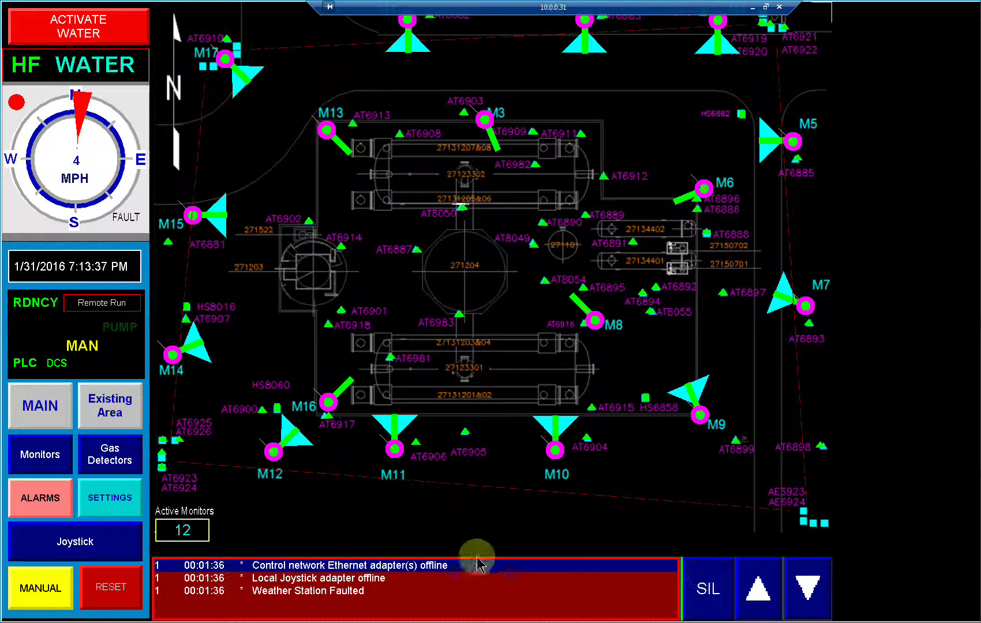
left_click(37, 507)
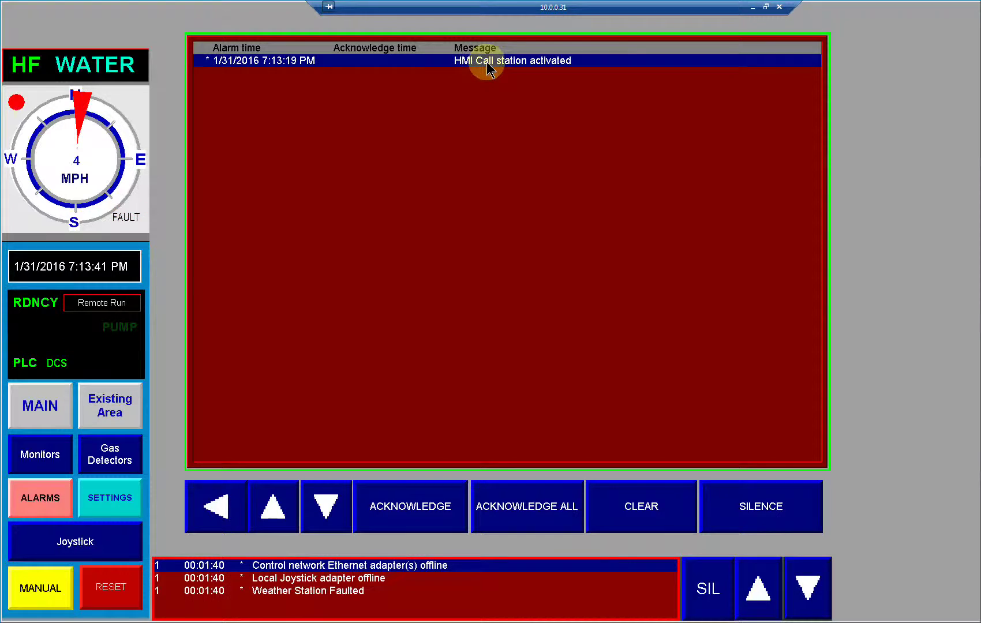
left_click(38, 406)
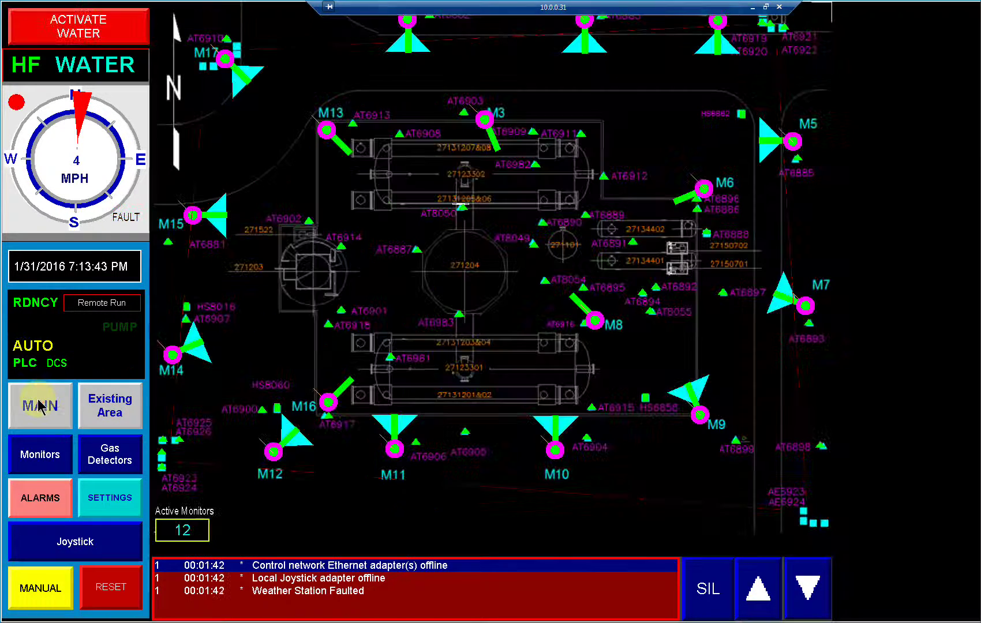
Step: Request and confirm a reset of all active monitors, then dismiss the reset dialog
left_click(109, 587)
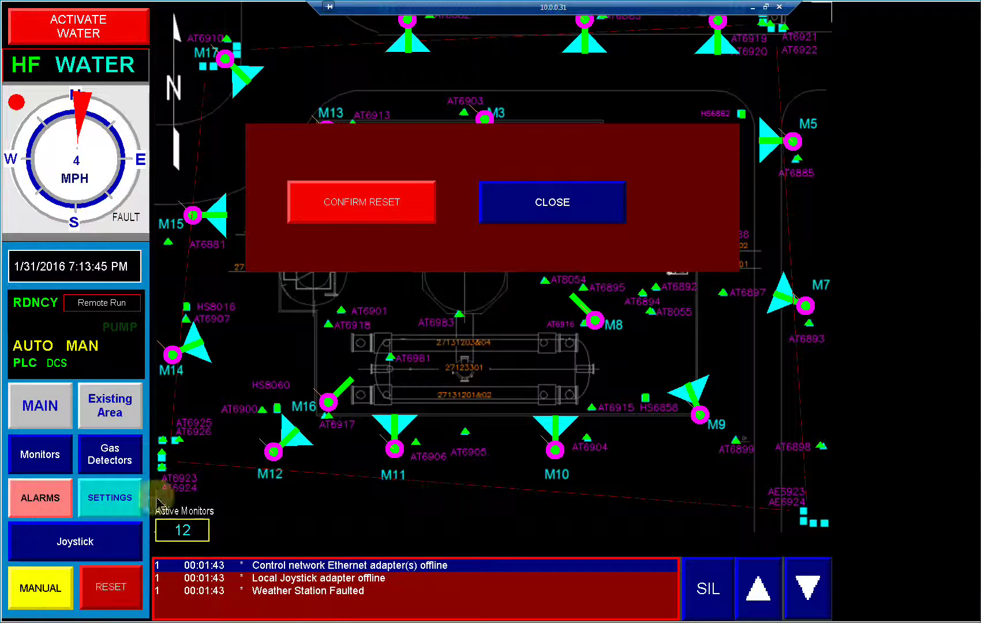
left_click(368, 216)
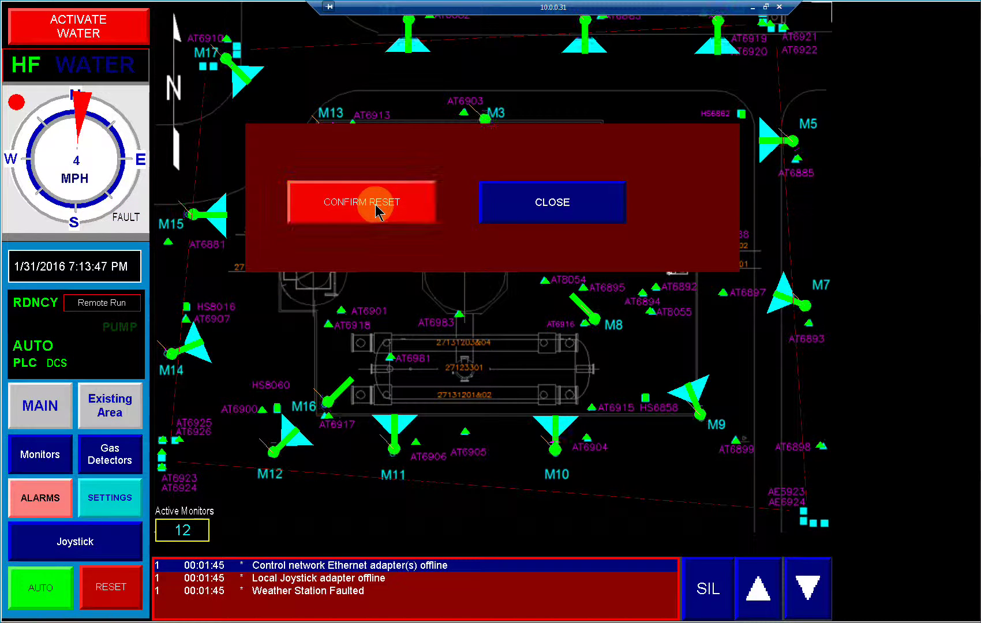
left_click(506, 193)
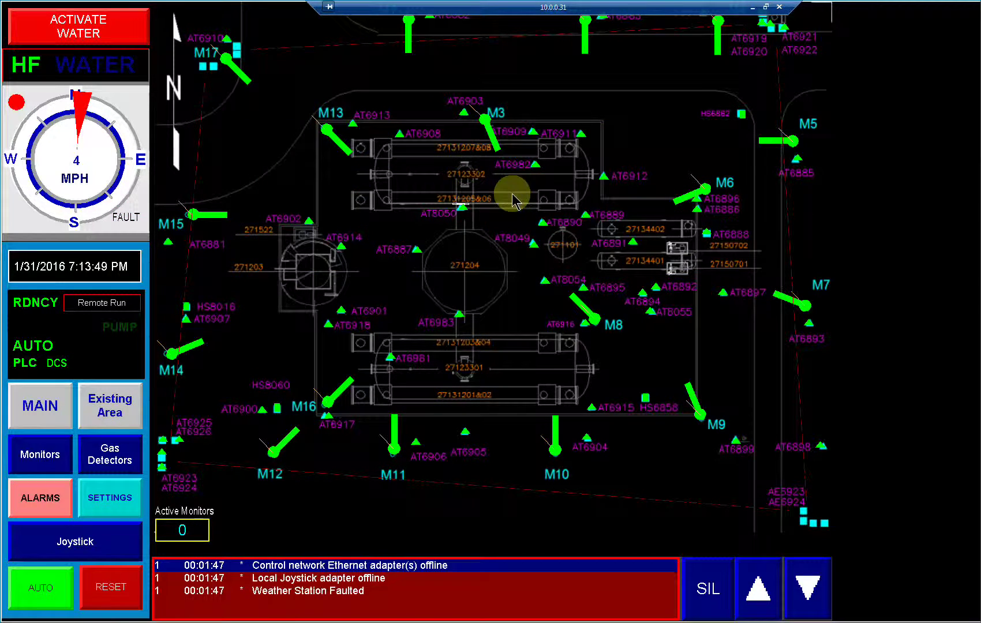
left_click(95, 605)
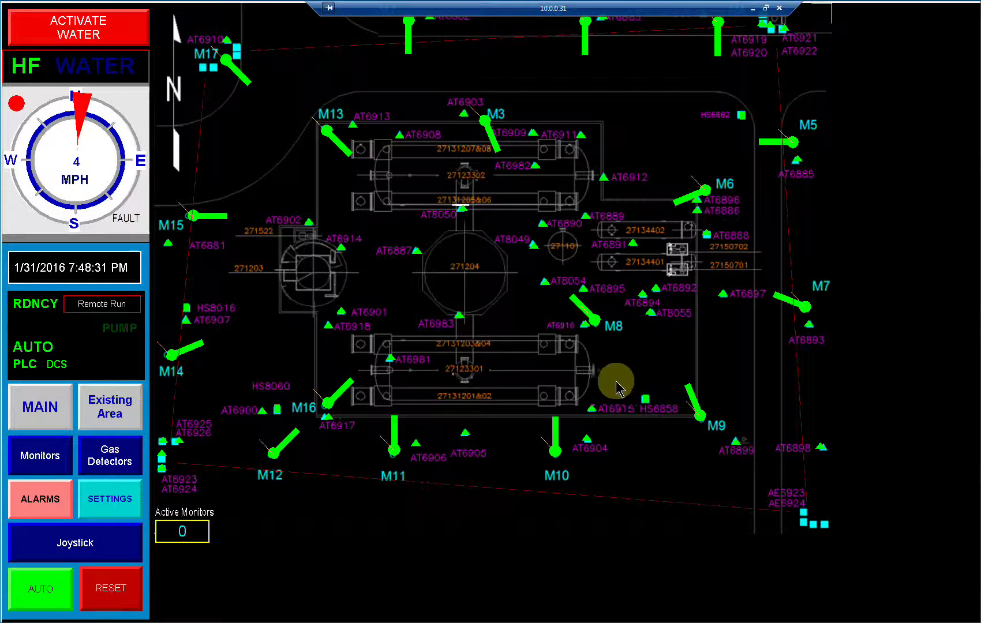
Step: Show the Existing Area map with the joystick control panel up
left_click(112, 411)
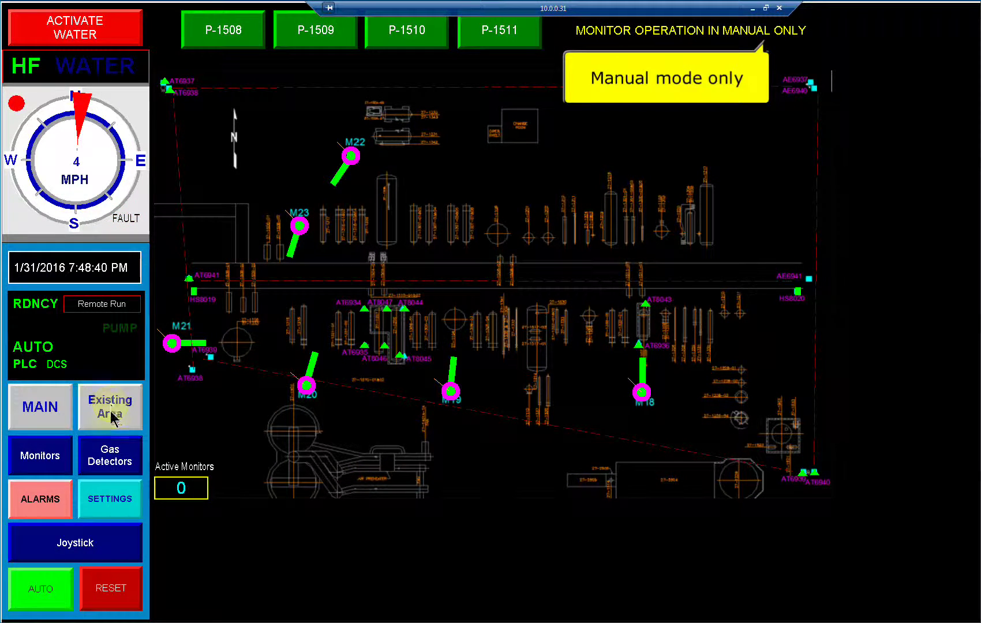
left_click(105, 549)
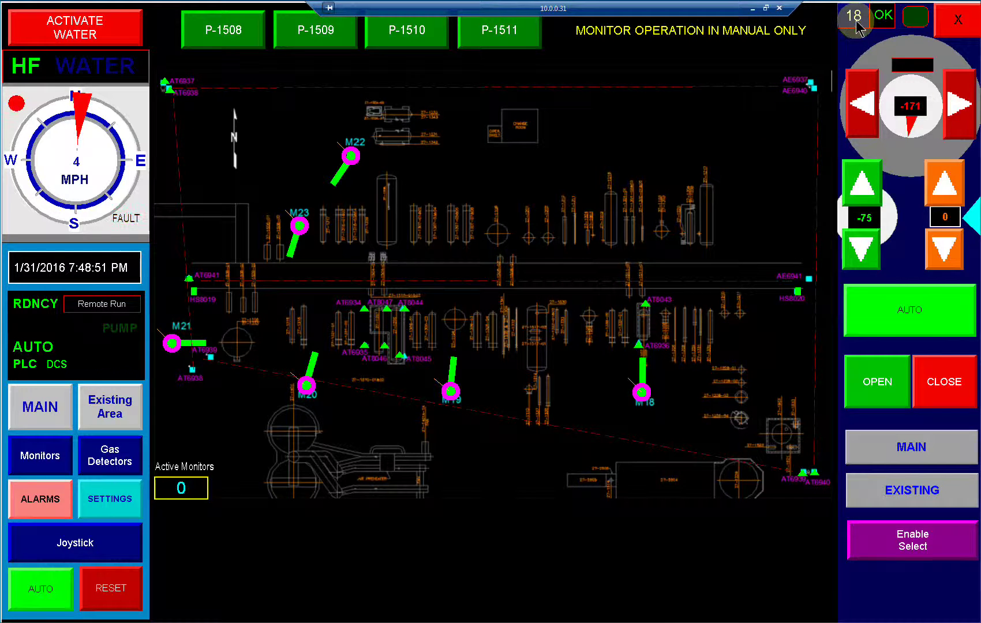
Step: Open monitors 18, 19 and 20 from the joystick panel, re-opening 18 after a close
left_click(882, 17)
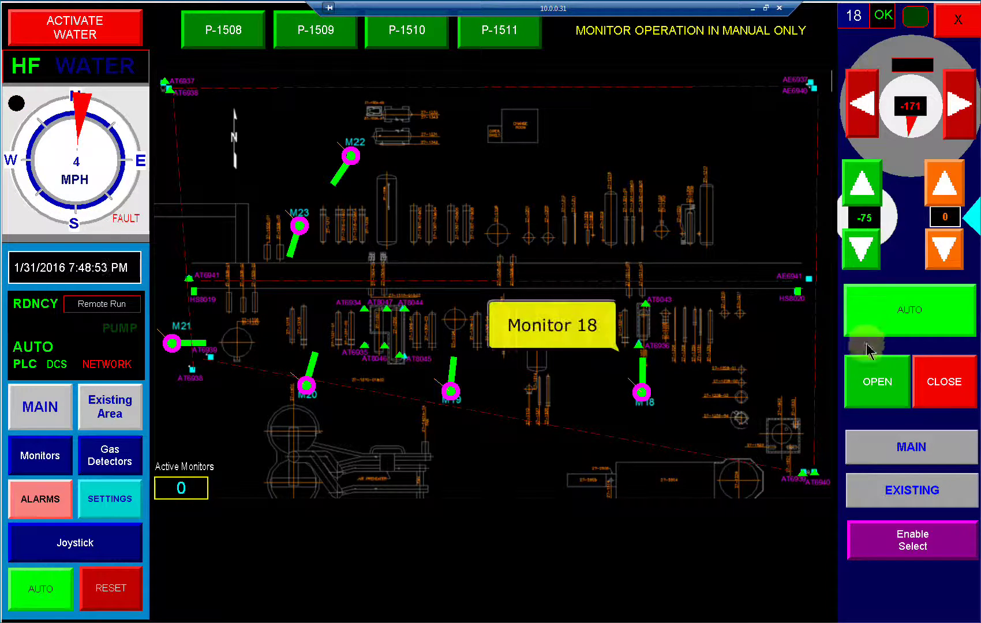
left_click(871, 382)
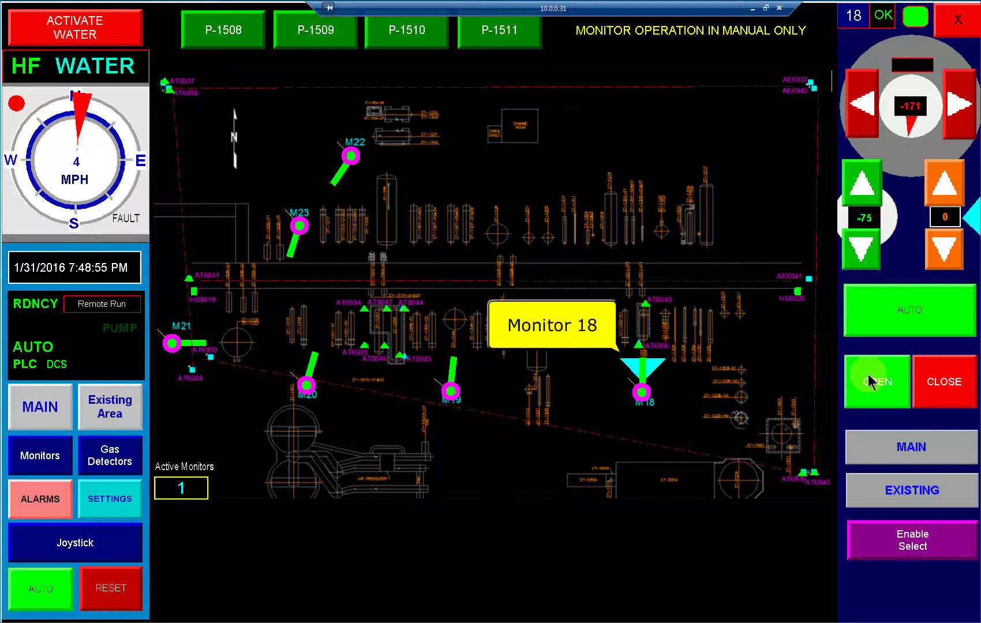
left_click(948, 389)
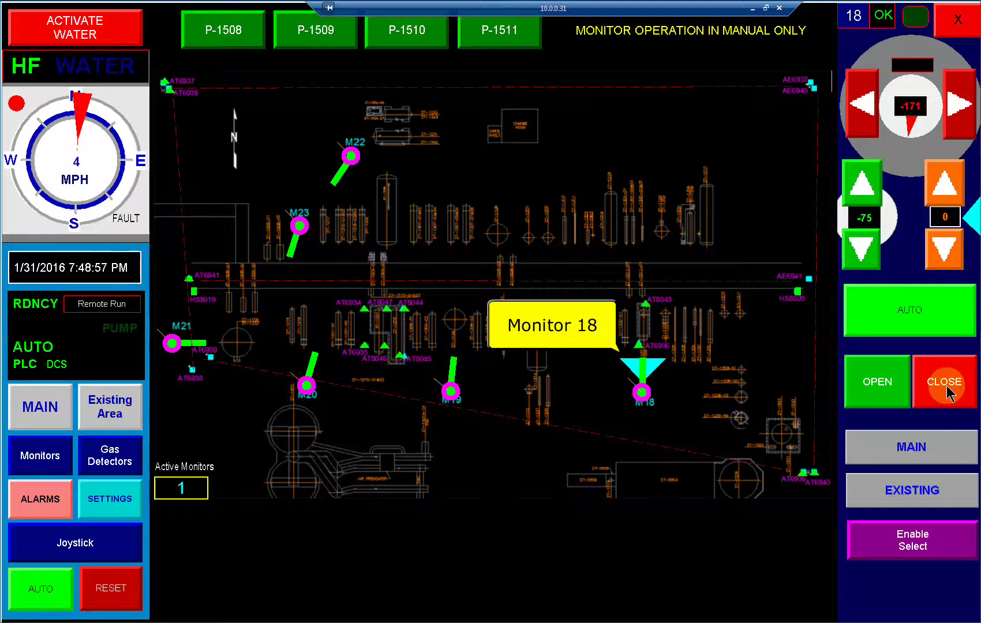
left_click(881, 389)
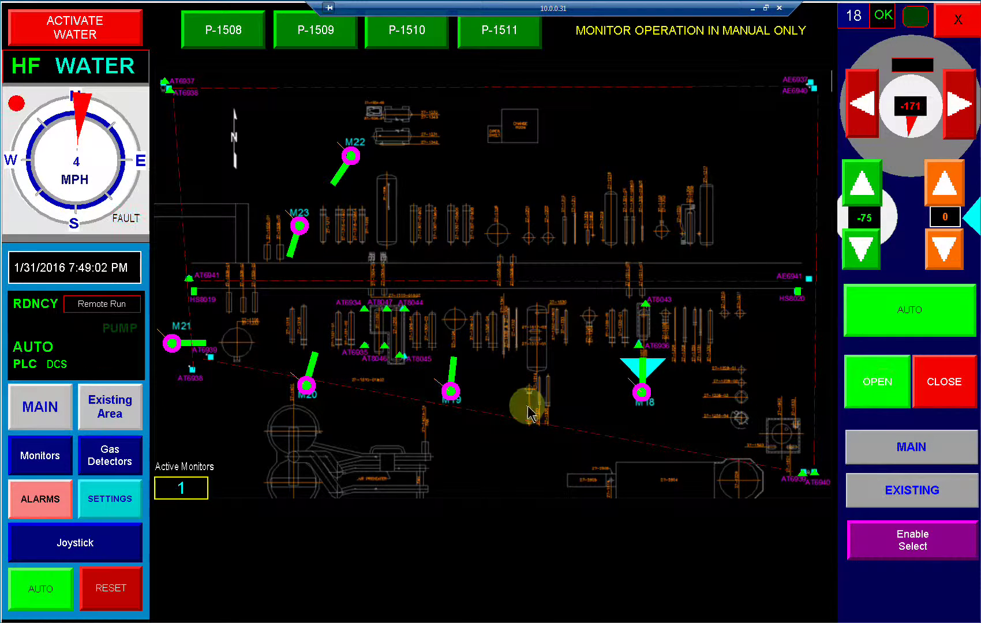
left_click(453, 394)
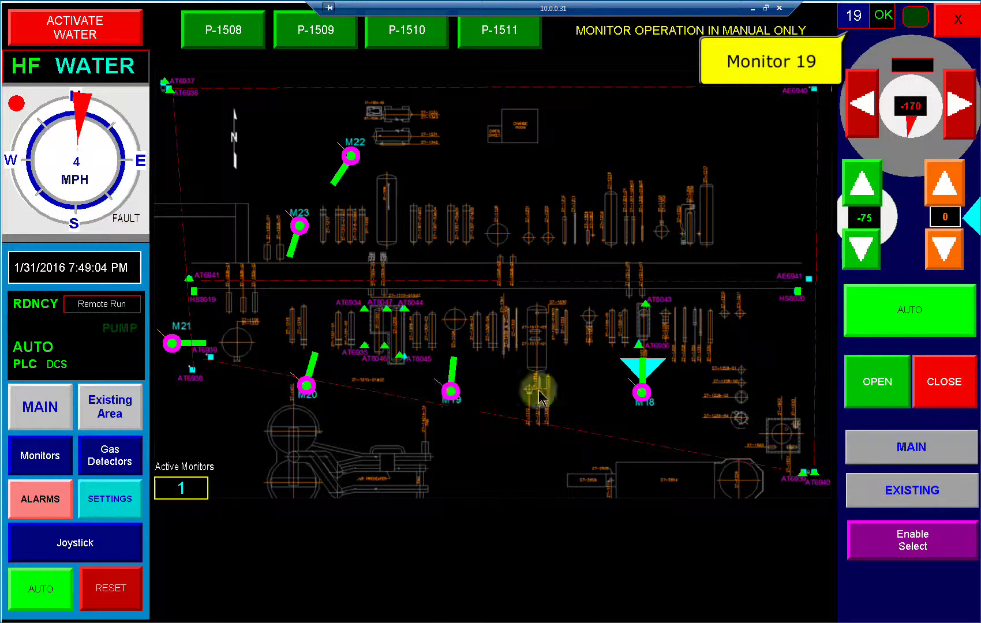
left_click(868, 387)
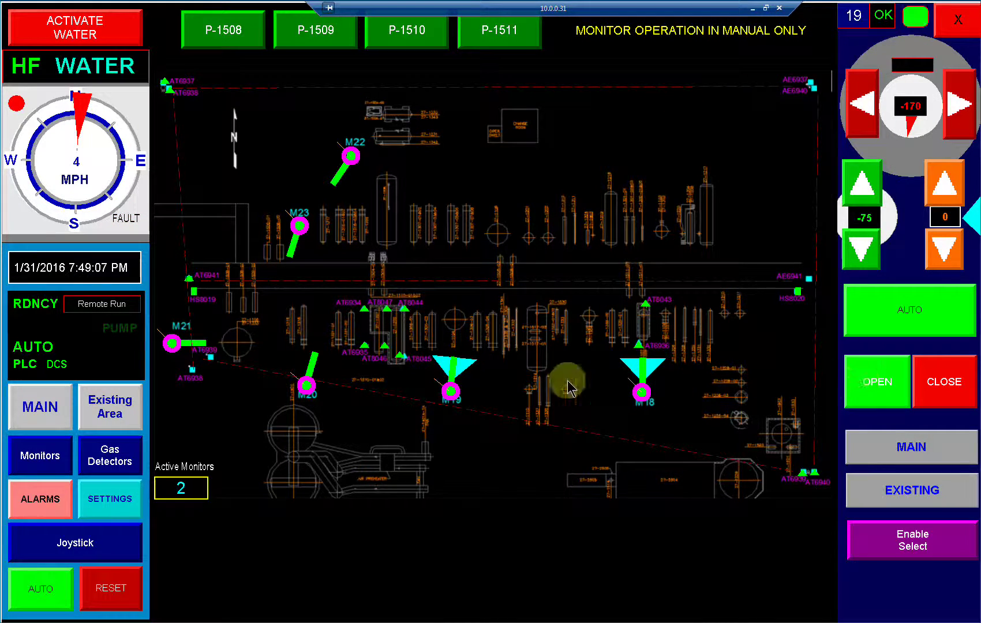
left_click(307, 387)
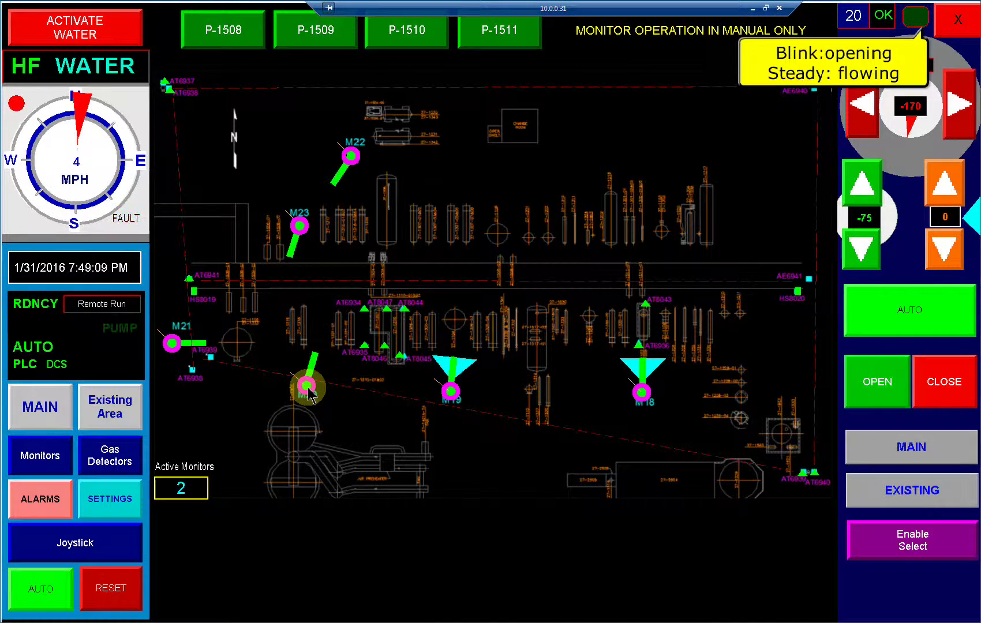
left_click(874, 384)
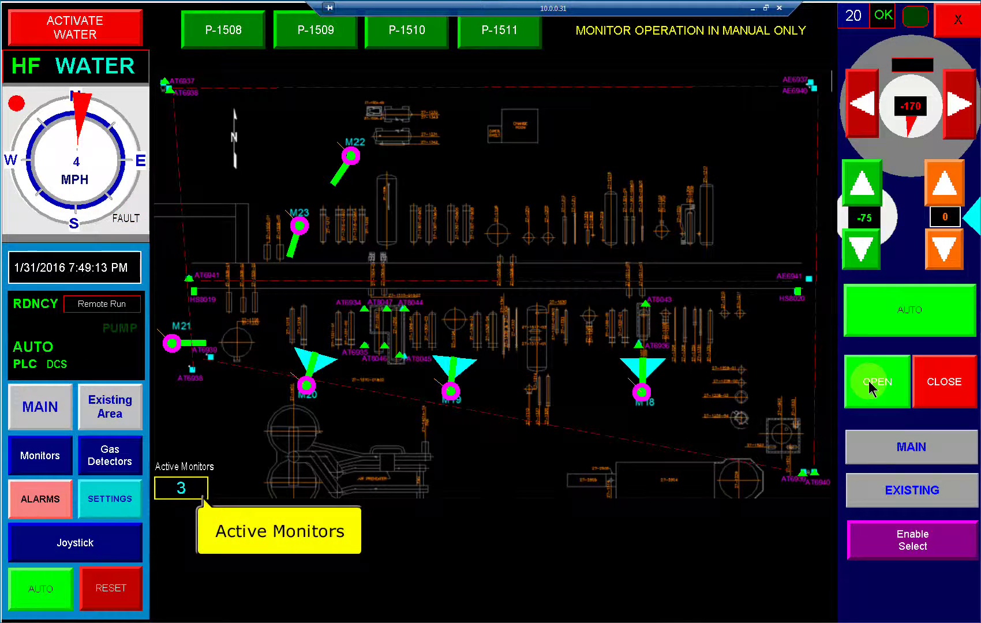
Step: Swing monitors 20 and 19 left and tilt monitor 19's nozzle downward
left_click(860, 122)
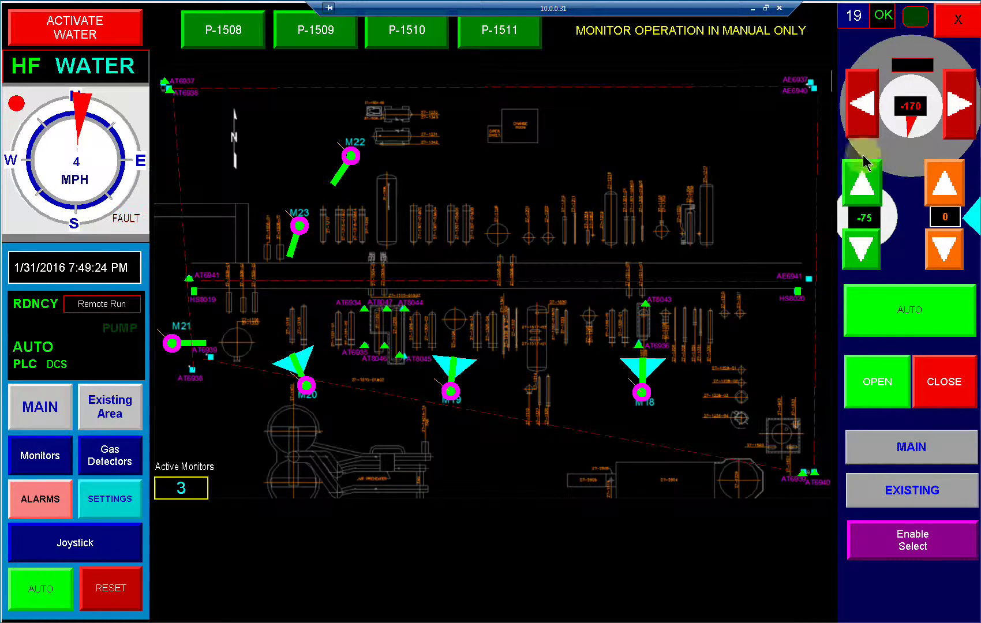
left_click(865, 122)
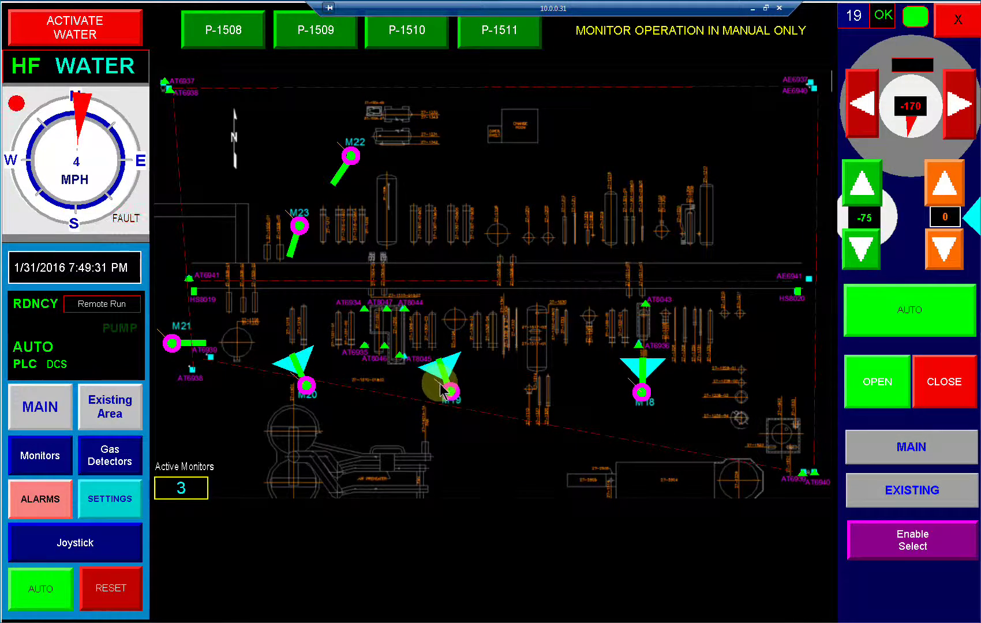
left_click(860, 260)
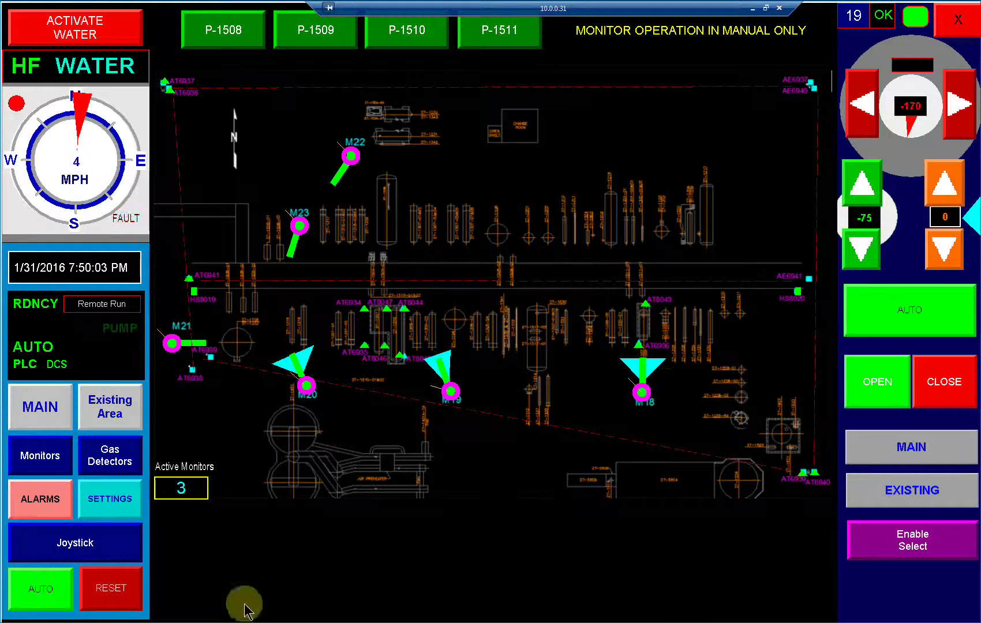
left_click(111, 591)
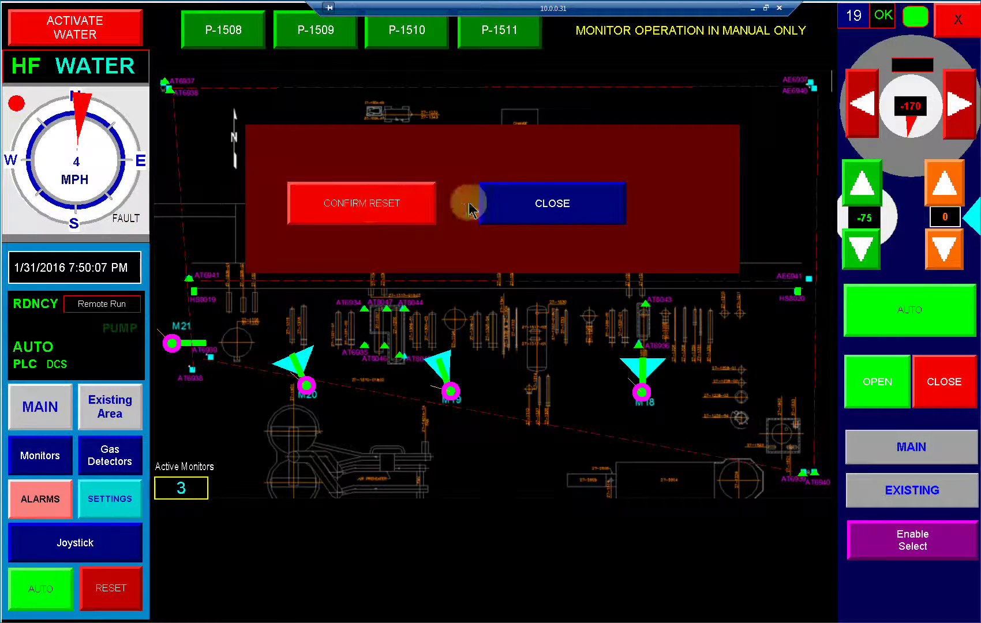
left_click(502, 207)
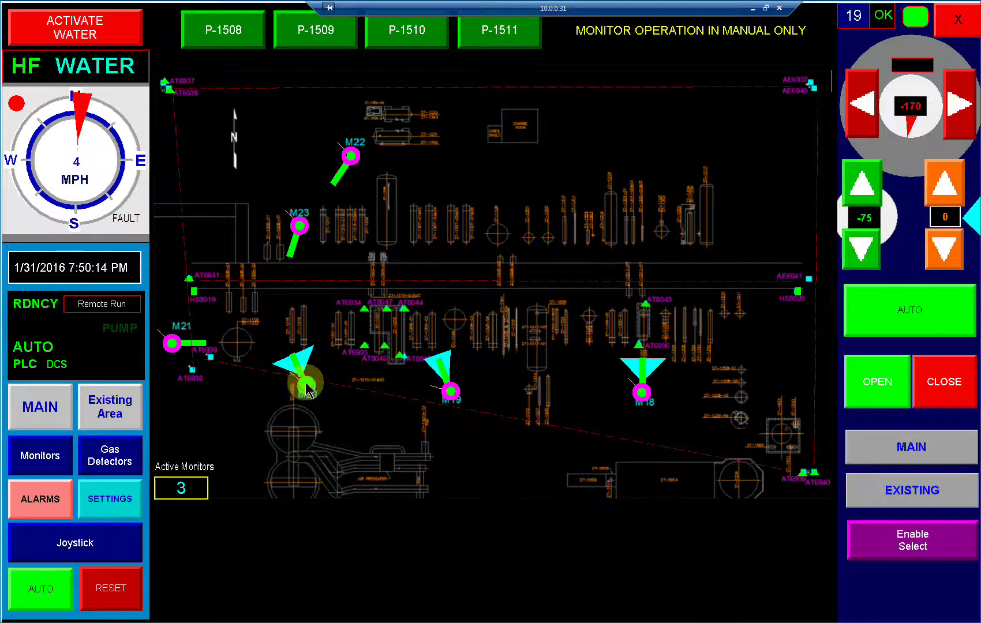
Step: Shut off monitors 20, 19 and 18 in turn from the joystick panel
left_click(934, 388)
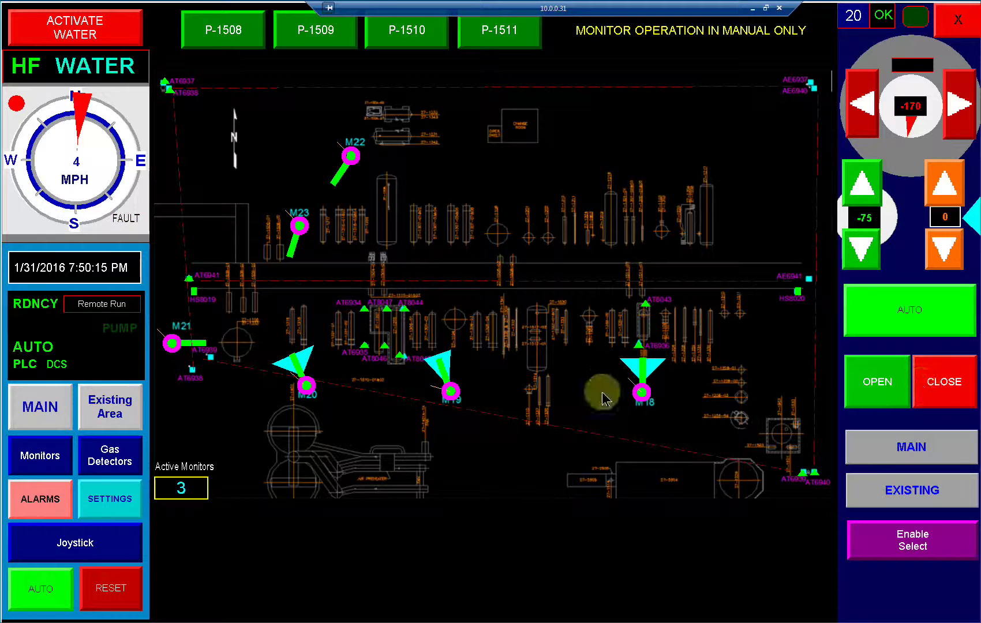
left_click(941, 382)
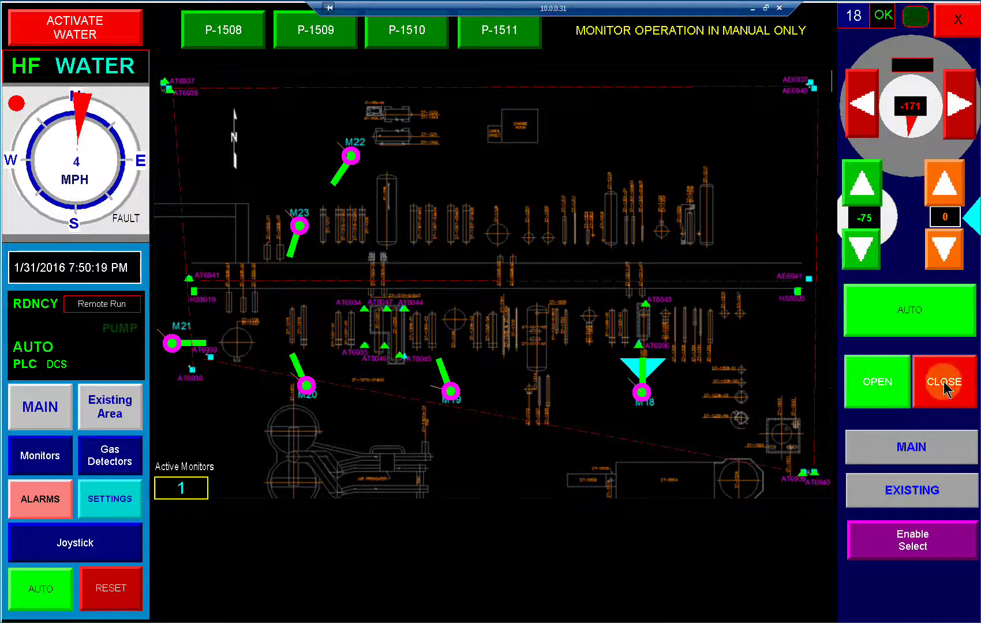
left_click(945, 385)
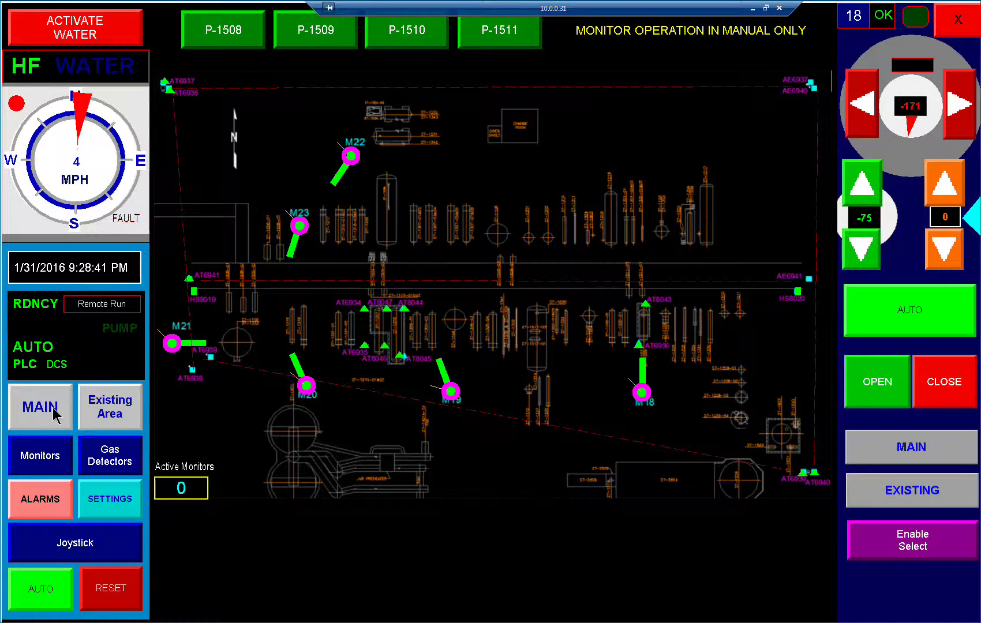
Step: Return to the MAIN map and home monitor 18's nozzle using the orange elevation box
left_click(54, 414)
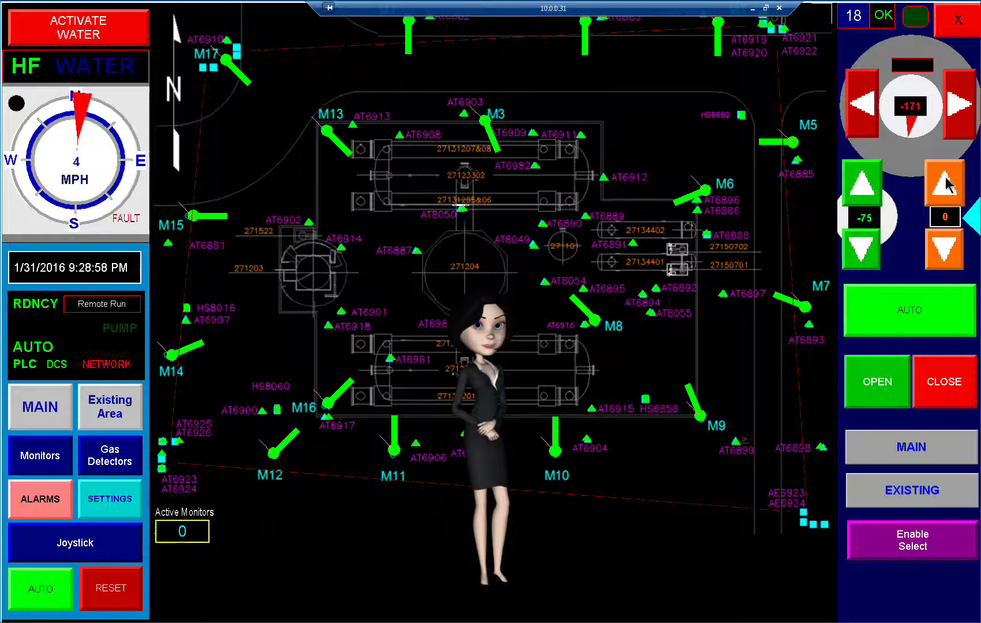
left_click(949, 218)
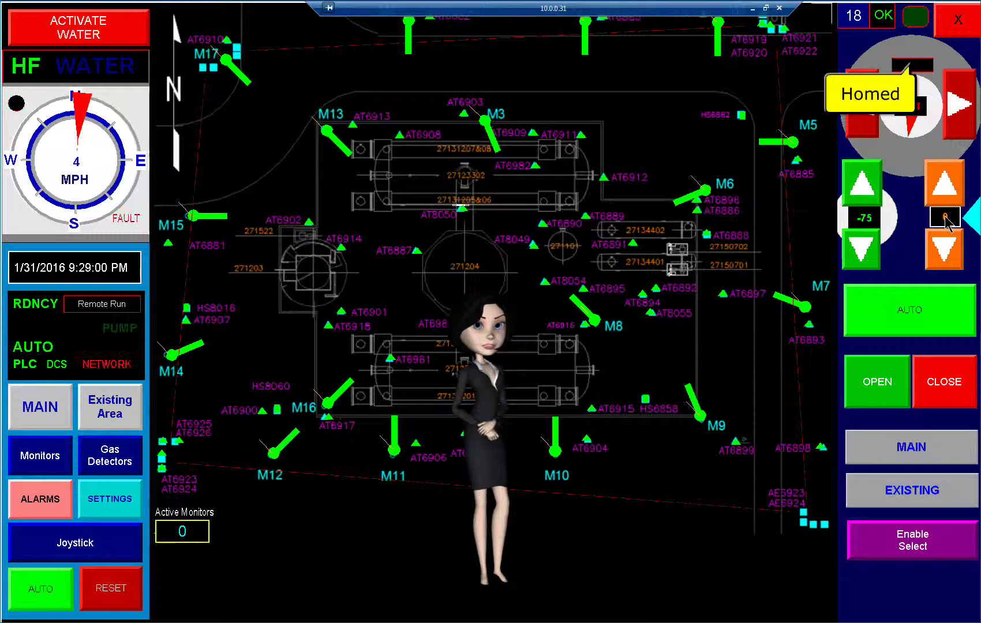